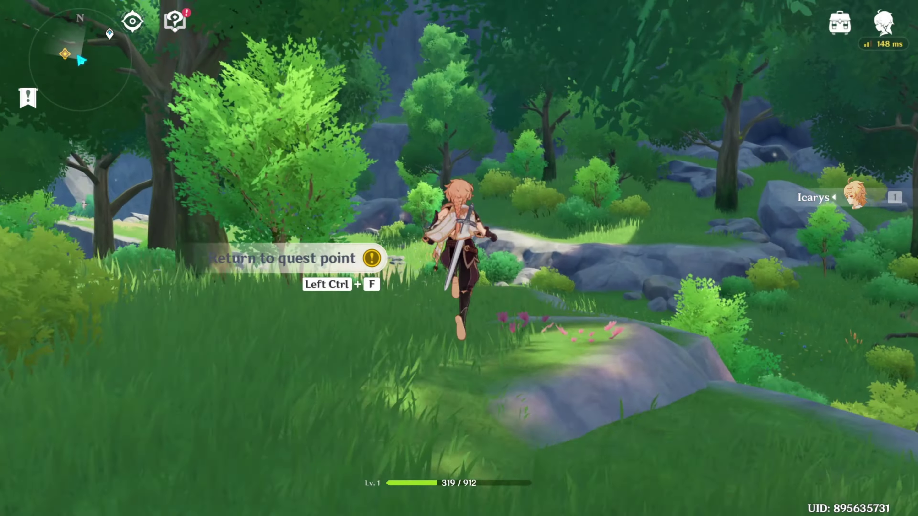
pyautogui.press('w')
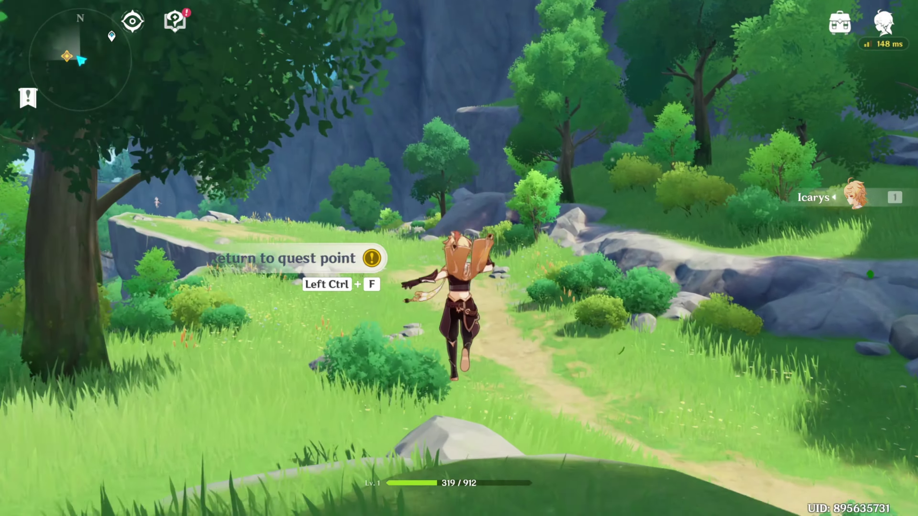
pyautogui.press('w')
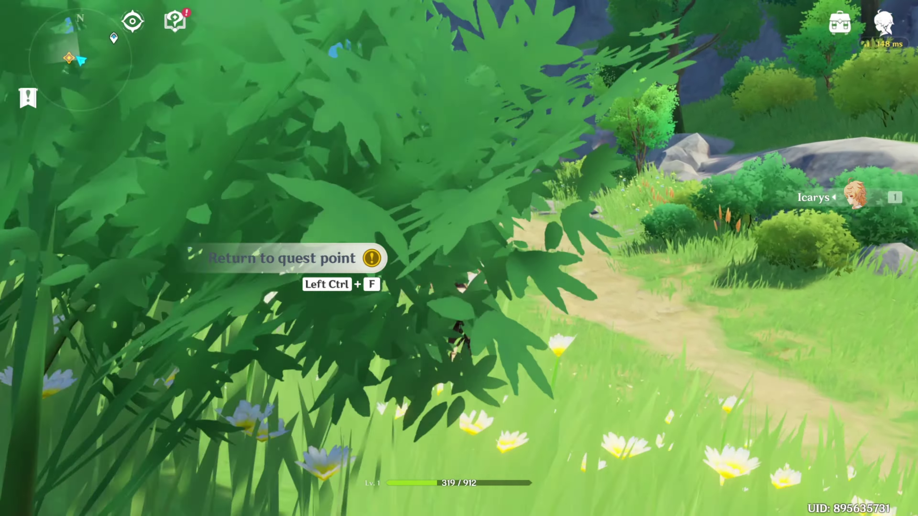
pyautogui.press('w')
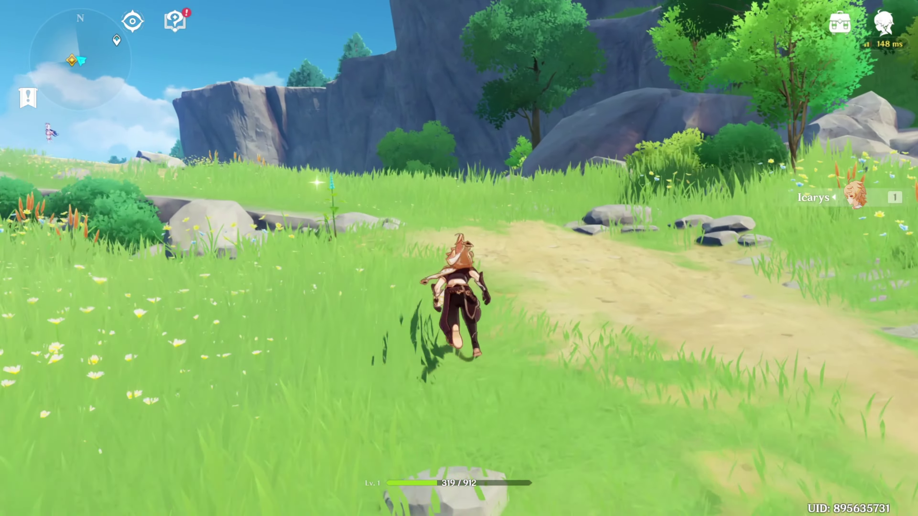
pyautogui.press('shift')
pyautogui.press('w')
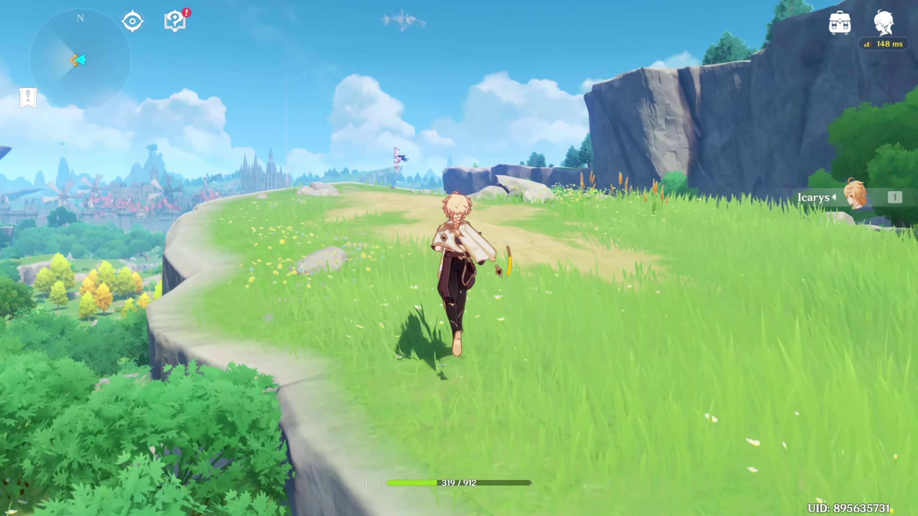
pyautogui.press('w')
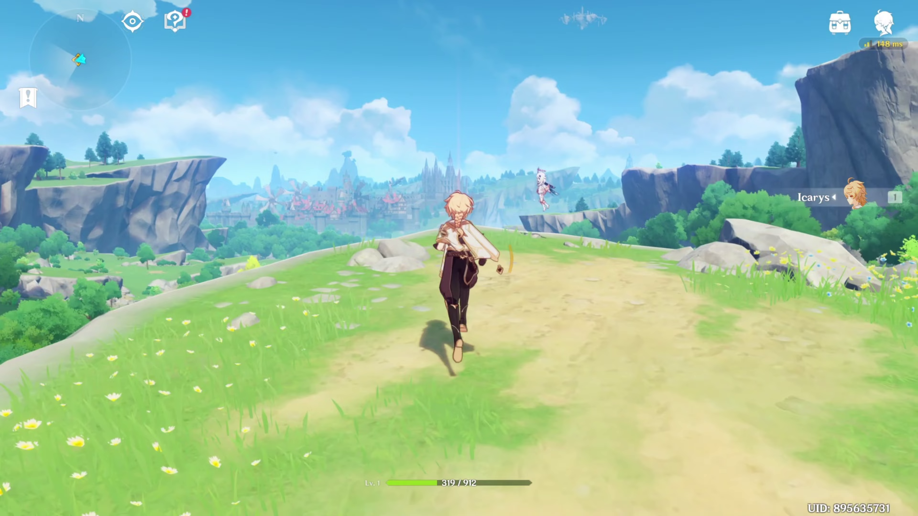
pyautogui.press('w')
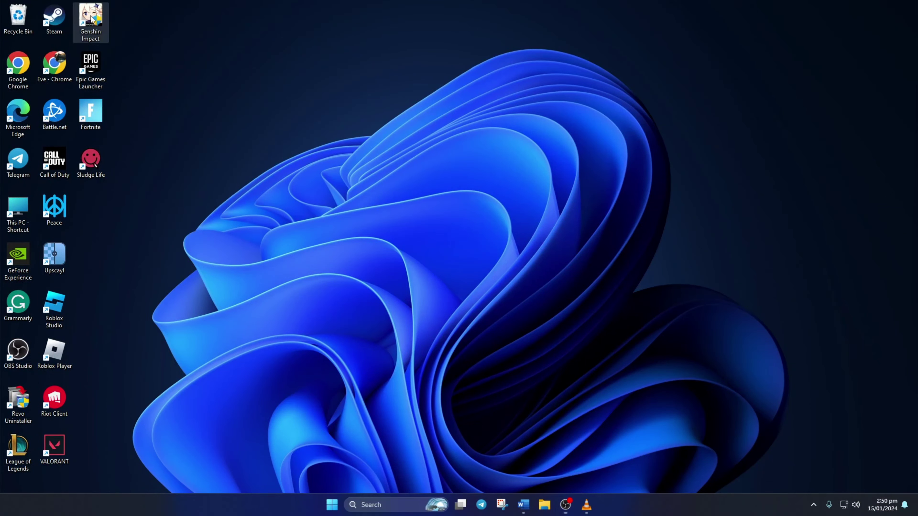
# Open the Genshin Impact shortcut's file location and copy the folder path C:\Program Files\Genshin Impact
pyautogui.rightClick(90, 16)
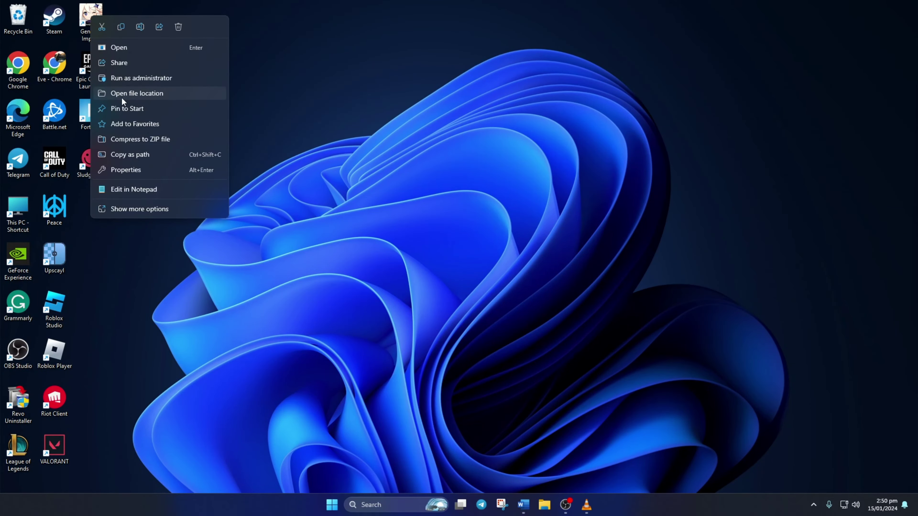
pyautogui.click(155, 94)
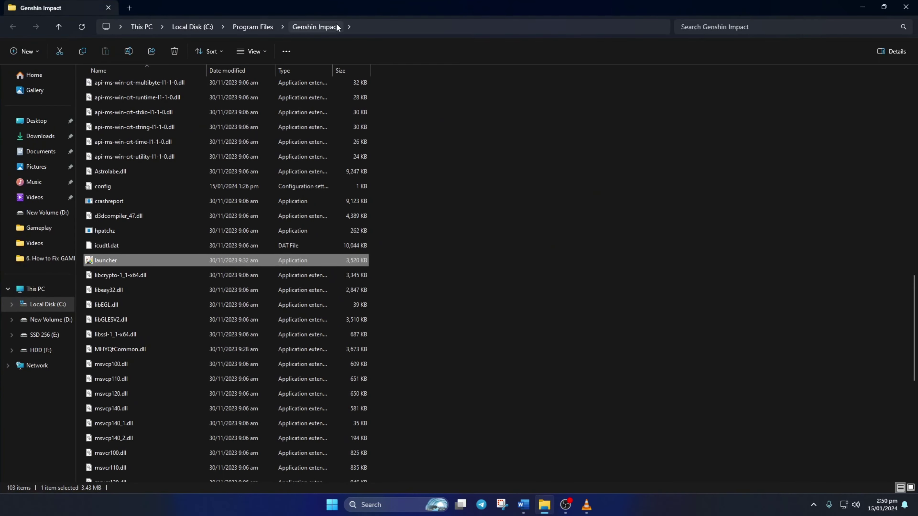
pyautogui.click(422, 27)
pyautogui.rightClick(418, 30)
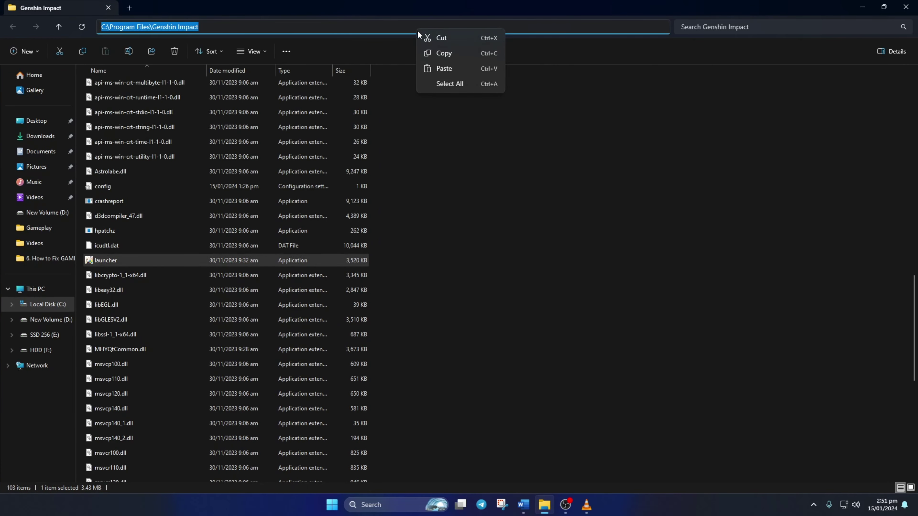
pyautogui.click(448, 55)
# Find the Windows firewall settings, open the list of apps allowed through the firewall and unlock it for changes
pyautogui.click(377, 509)
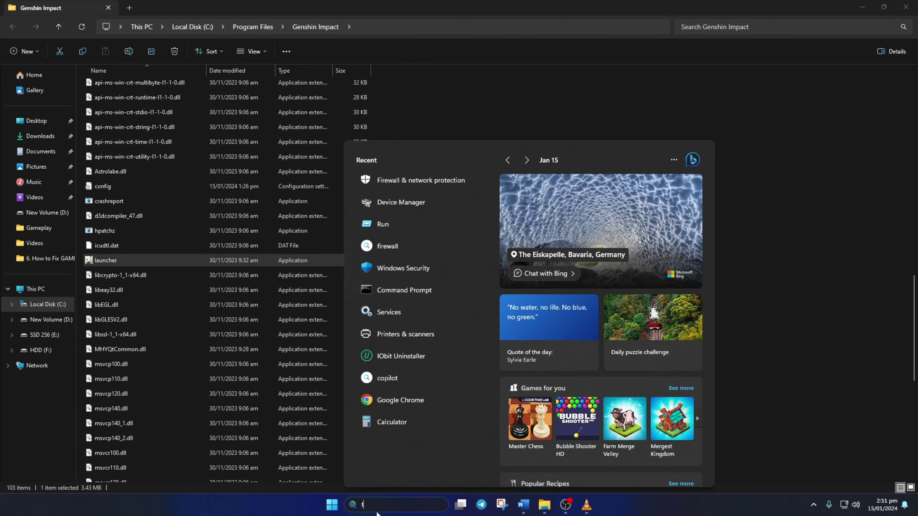
pyautogui.write('fire')
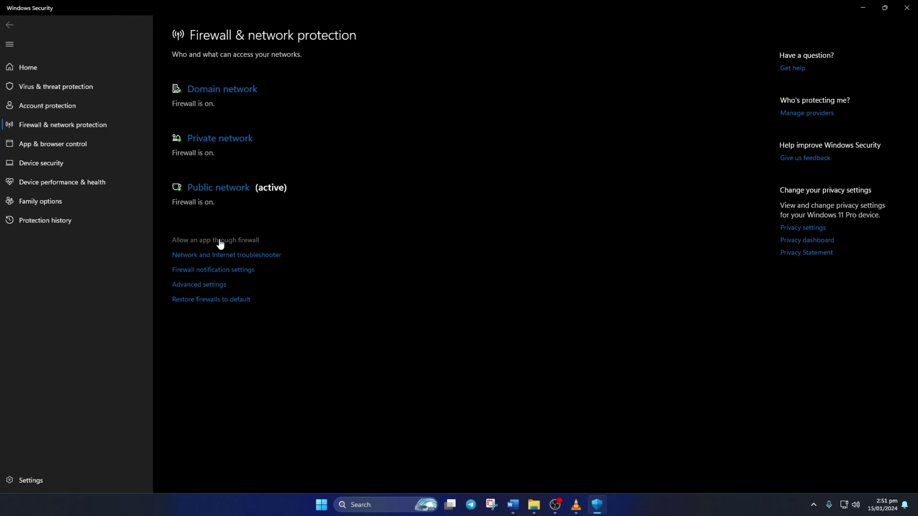
pyautogui.click(220, 241)
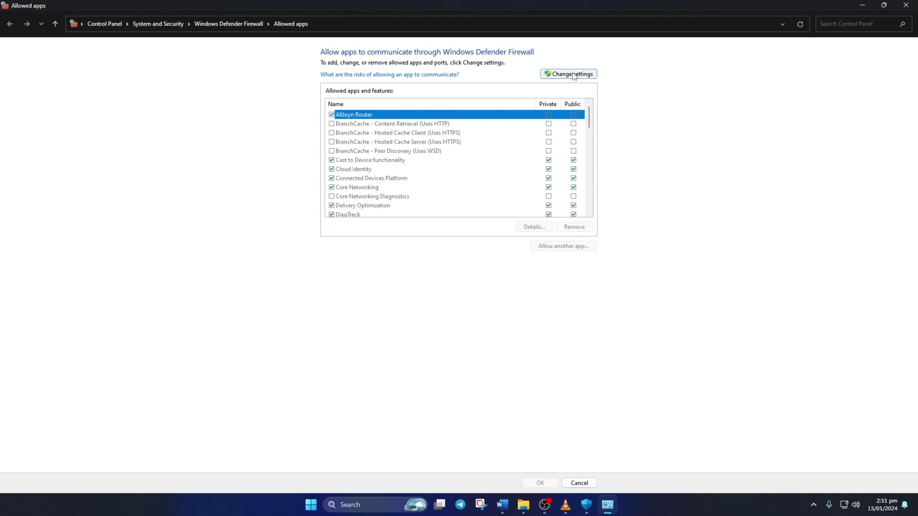
pyautogui.click(573, 73)
# Add launcher from C:\Program Files\Genshin Impact to the firewall's allowed apps and allow it on private networks too
pyautogui.click(553, 246)
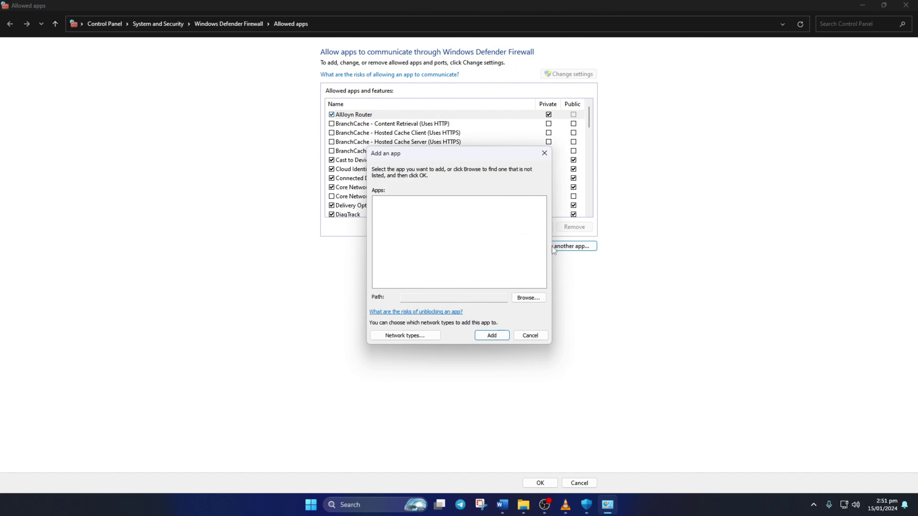
pyautogui.click(524, 297)
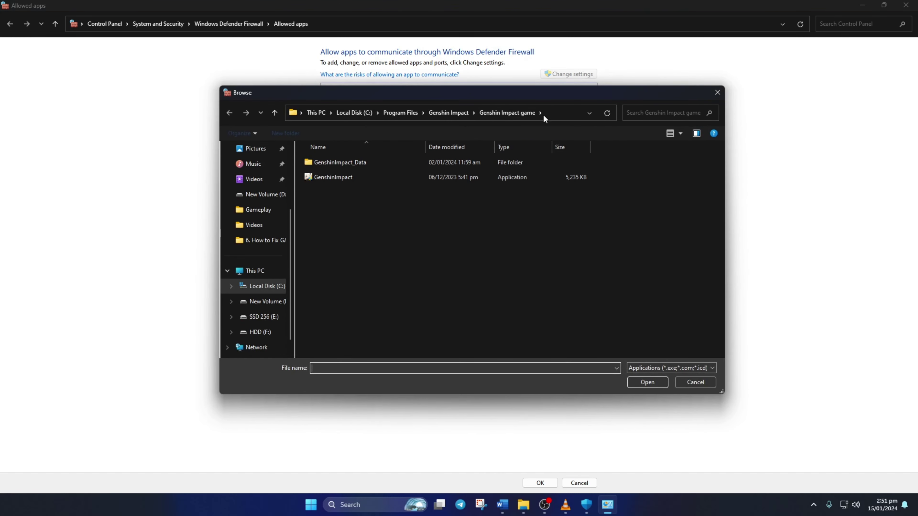
pyautogui.click(552, 115)
pyautogui.hotkey('ctrl', 'v')
pyautogui.press('Return')
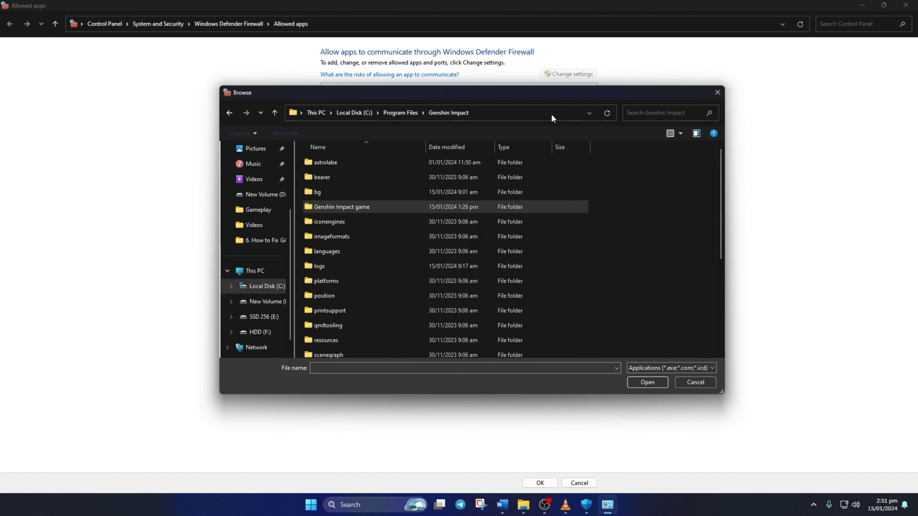
pyautogui.scroll(-4, 520, 188)
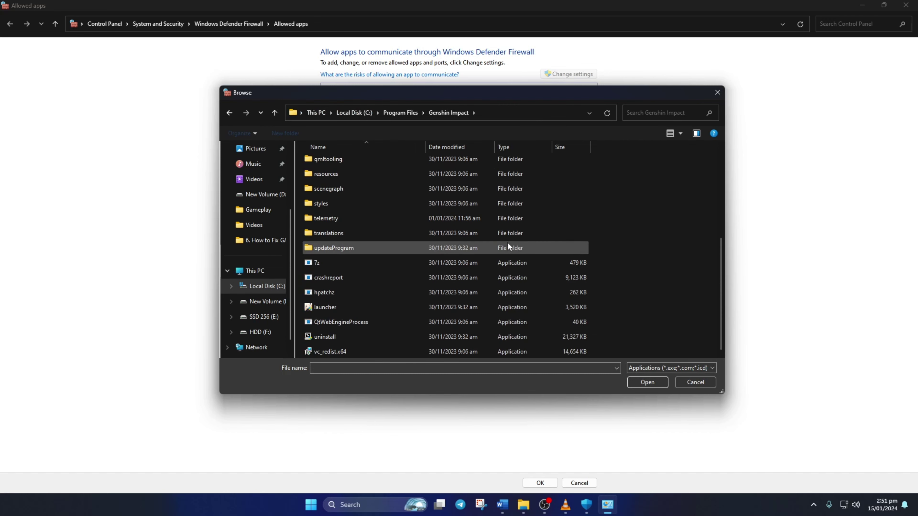
pyautogui.doubleClick(380, 307)
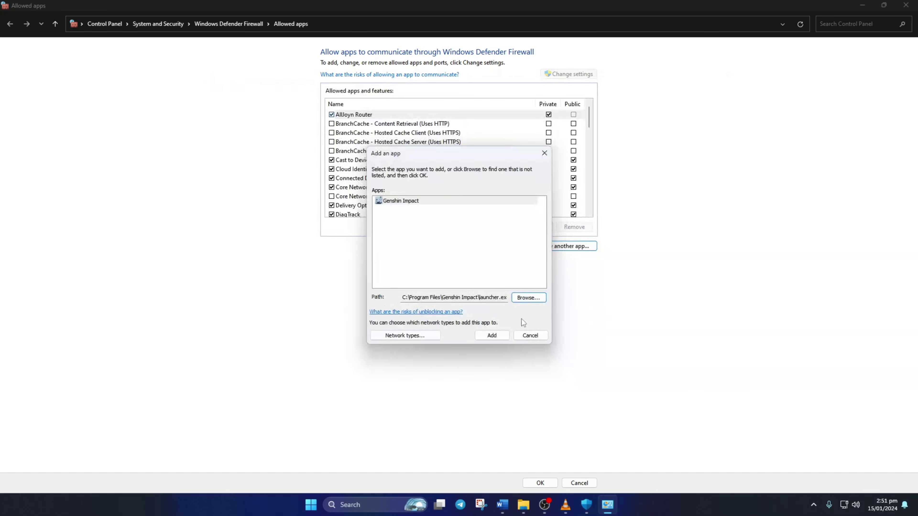
pyautogui.click(492, 336)
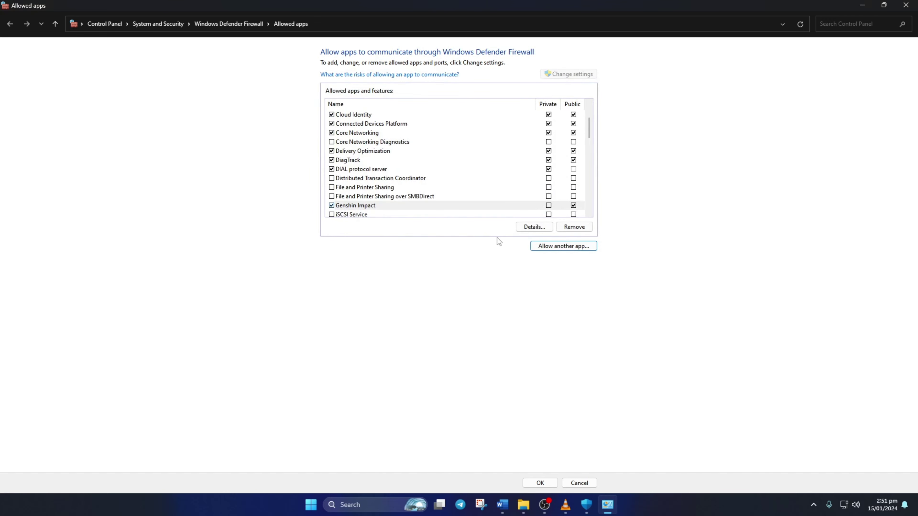
pyautogui.click(548, 205)
# Add the GenshinImpact application from the Genshin Impact game folder to the firewall's allowed apps
pyautogui.click(556, 250)
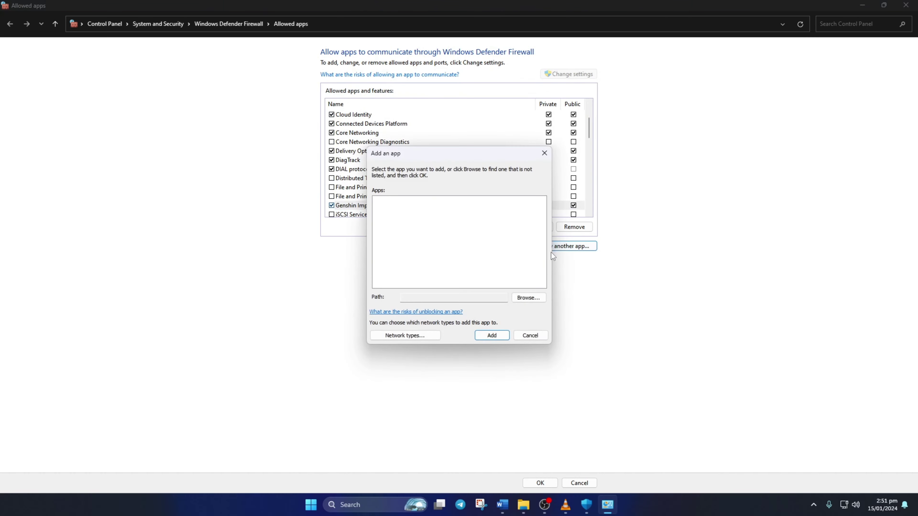
pyautogui.click(529, 302)
pyautogui.doubleClick(379, 205)
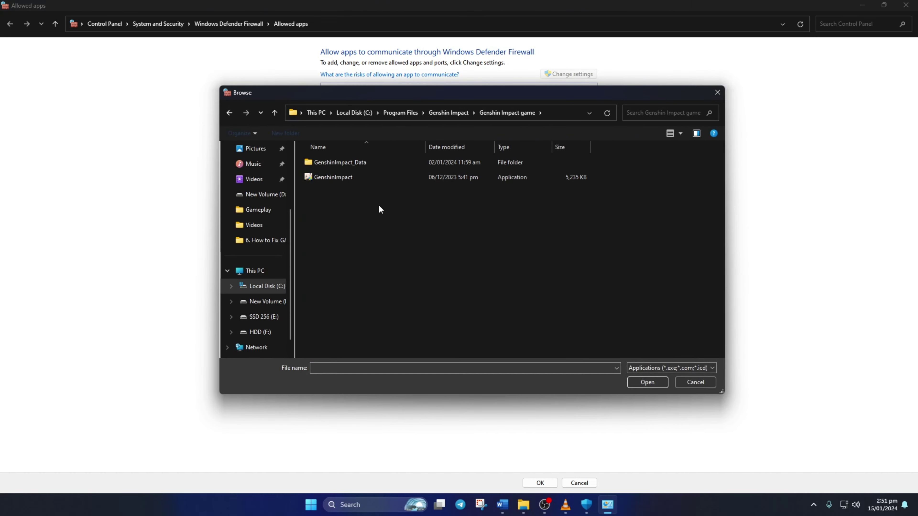
pyautogui.doubleClick(334, 179)
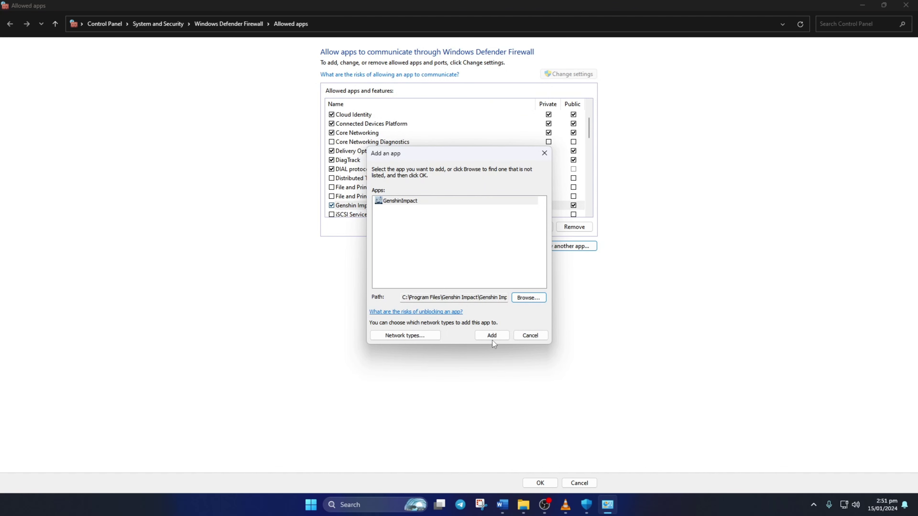
pyautogui.click(492, 337)
# Add ZFGameBrowser from GenshinImpact_Data\Plugins to the allowed apps, permit it on private networks and save the firewall changes
pyautogui.click(560, 247)
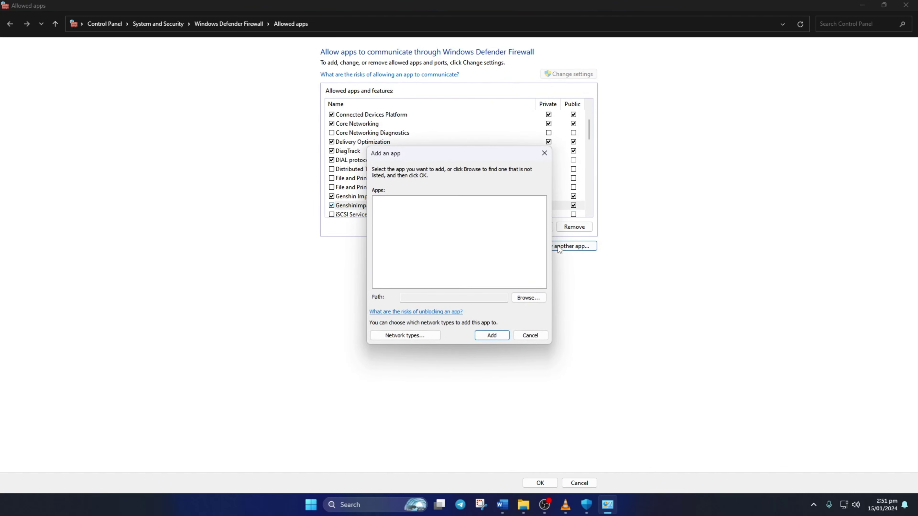
pyautogui.click(528, 298)
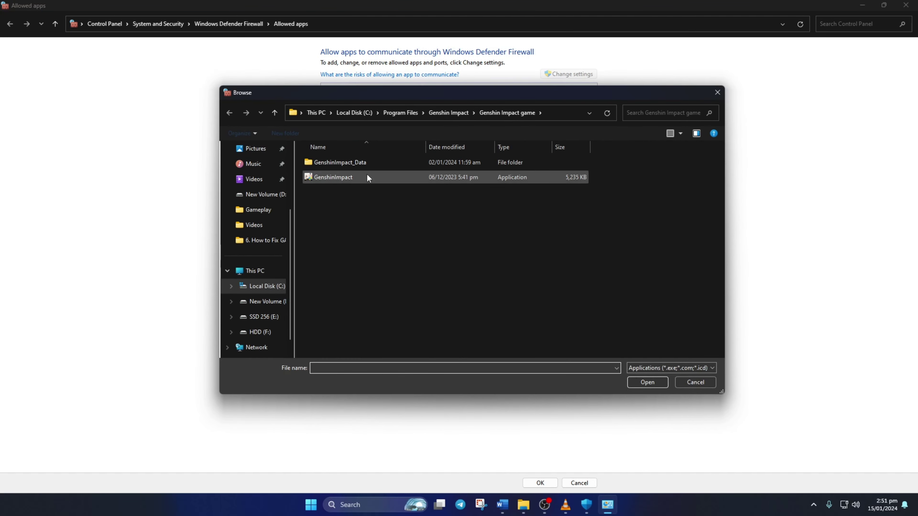
pyautogui.doubleClick(341, 162)
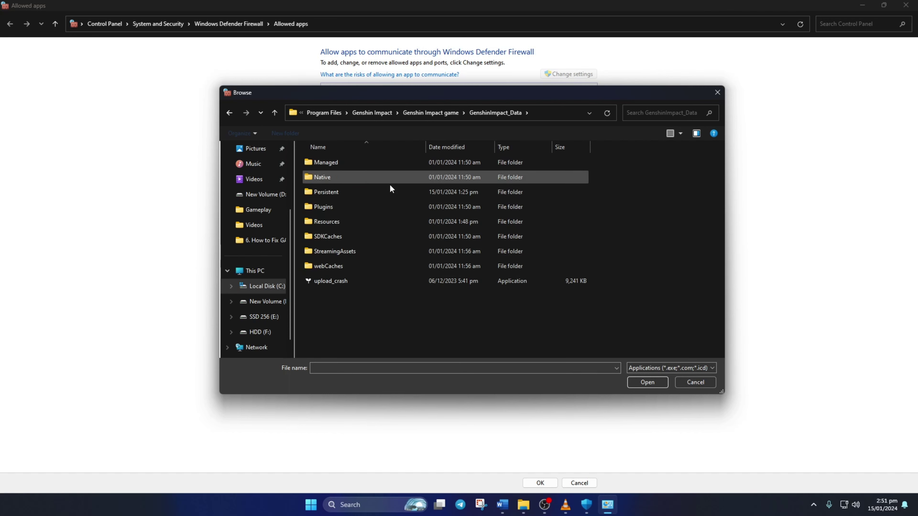
pyautogui.doubleClick(343, 208)
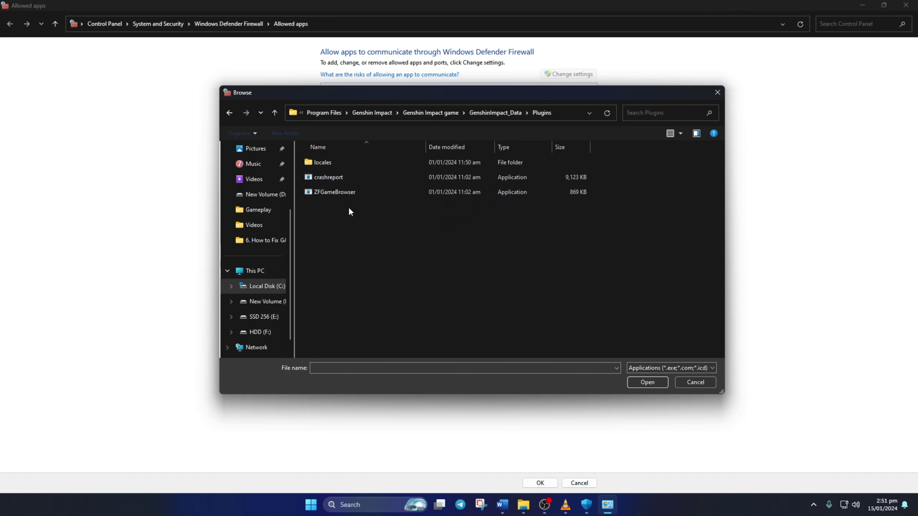
pyautogui.doubleClick(333, 195)
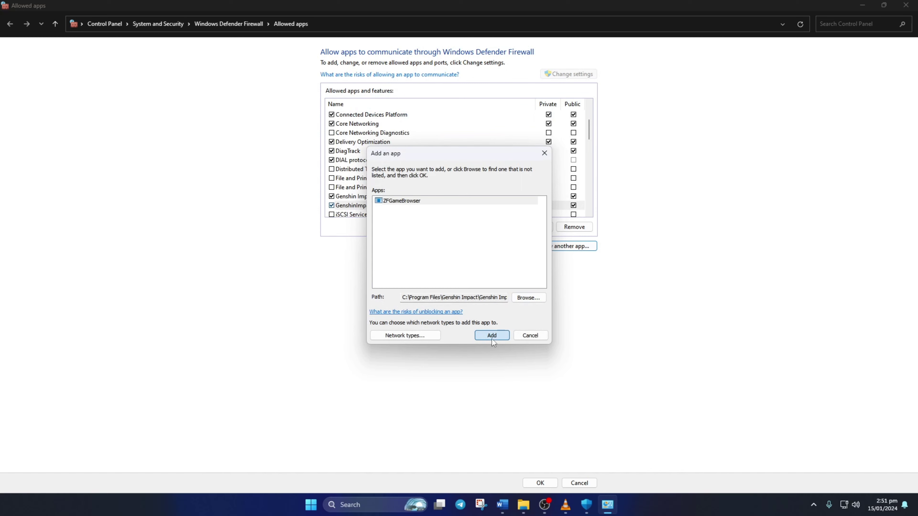
pyautogui.click(492, 335)
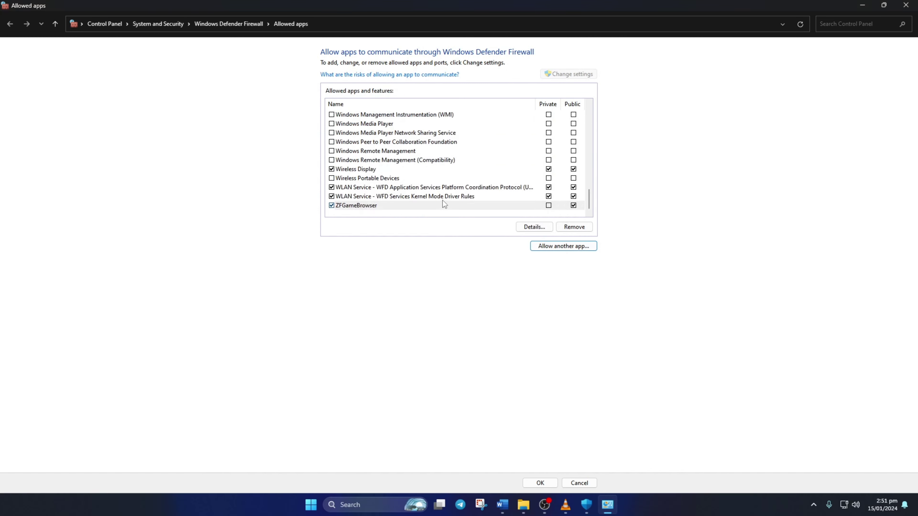
pyautogui.click(548, 206)
pyautogui.click(540, 483)
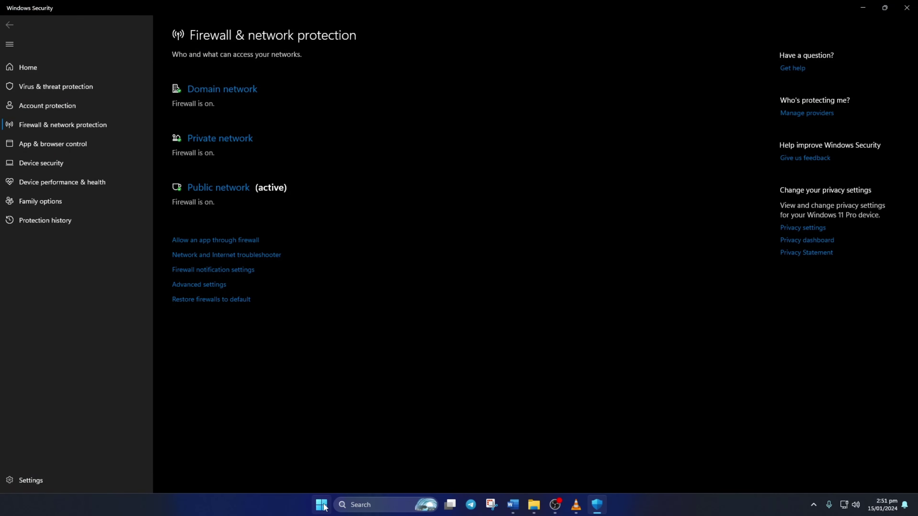
# Restart the computer and select the Genshin Impact shortcut on the desktop
pyautogui.click(321, 505)
pyautogui.click(577, 472)
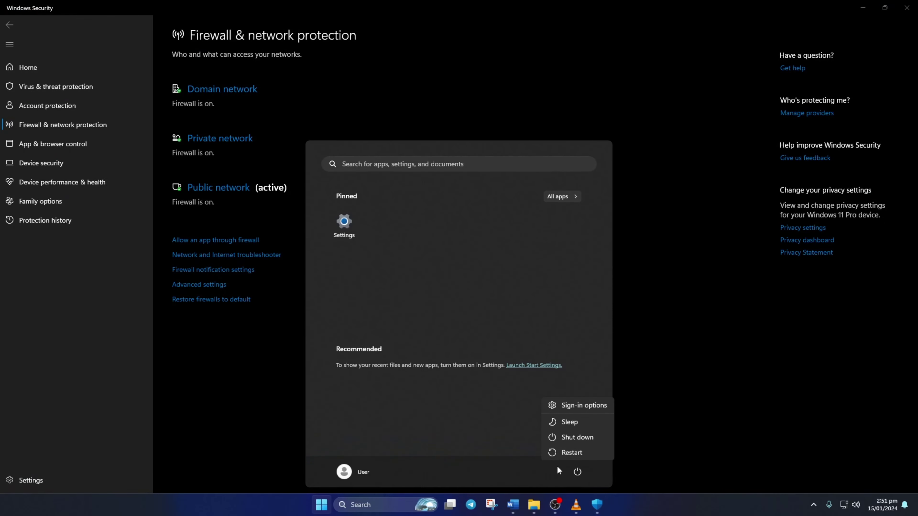
pyautogui.click(600, 448)
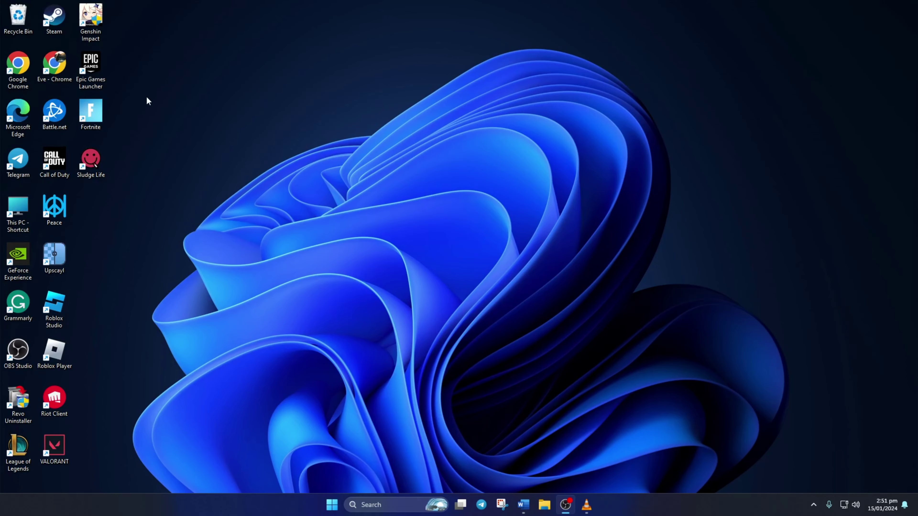
pyautogui.click(90, 22)
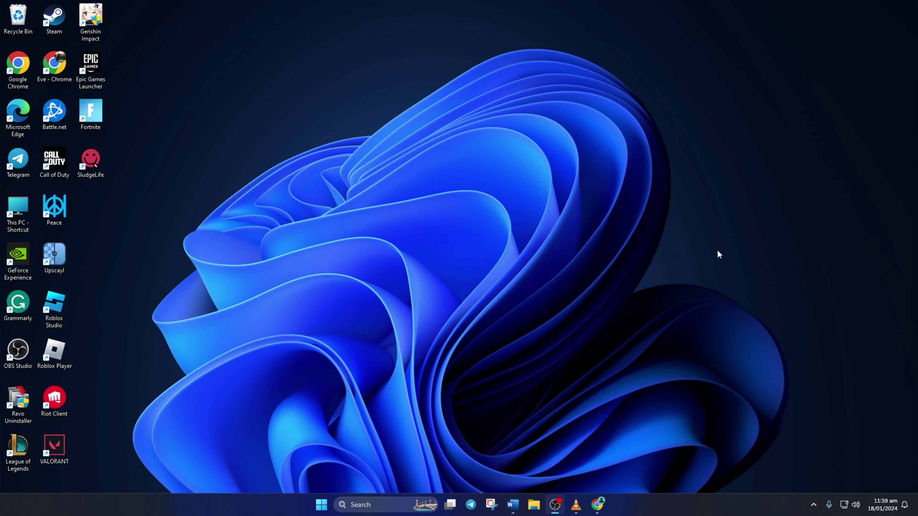
# Switch to Chrome and download the X64 package from Microsoft's Visual C++ Redistributable latest supported downloads page
pyautogui.click(598, 504)
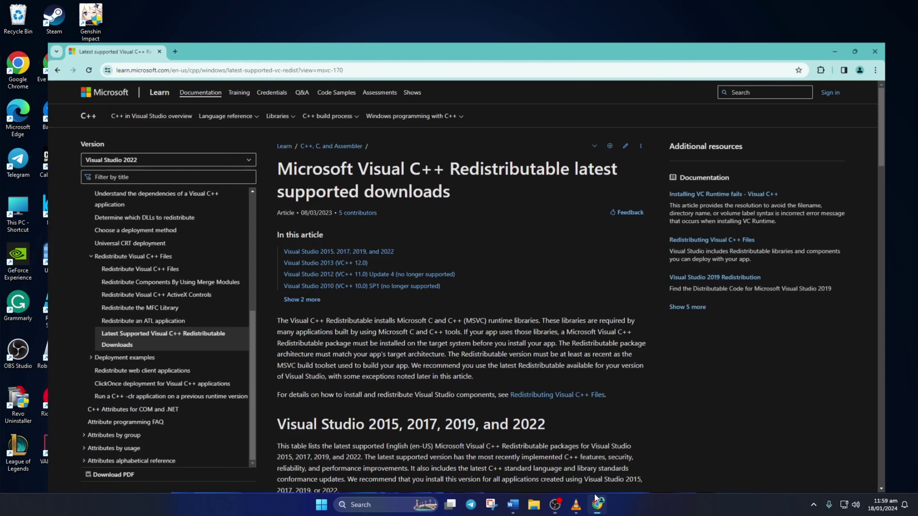
pyautogui.click(343, 29)
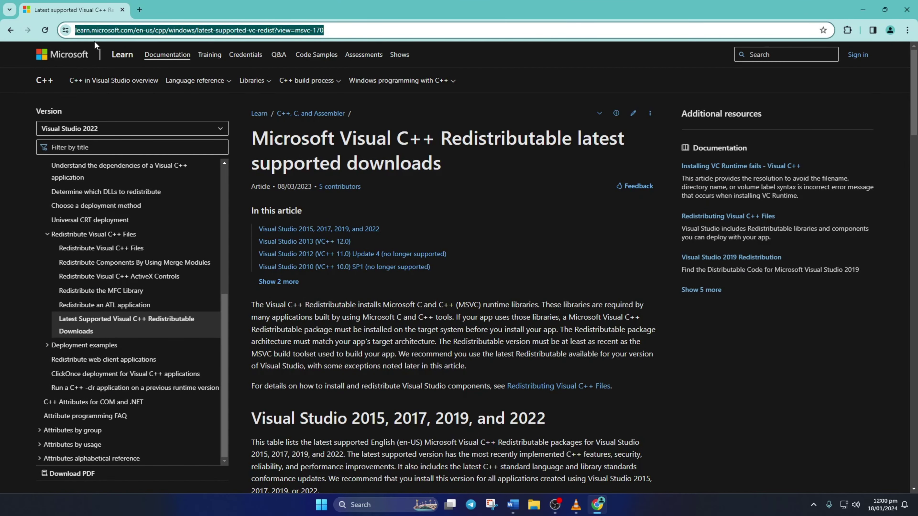
pyautogui.click(531, 319)
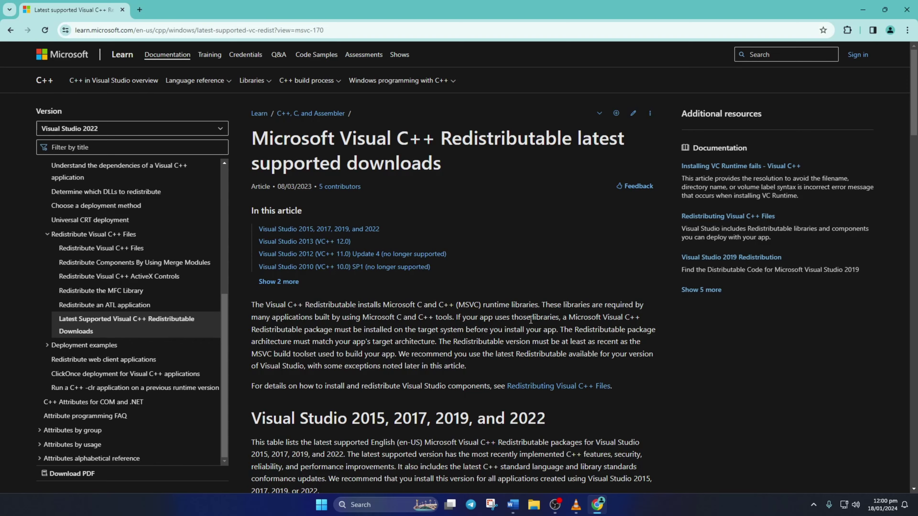
pyautogui.scroll(-8, 530, 320)
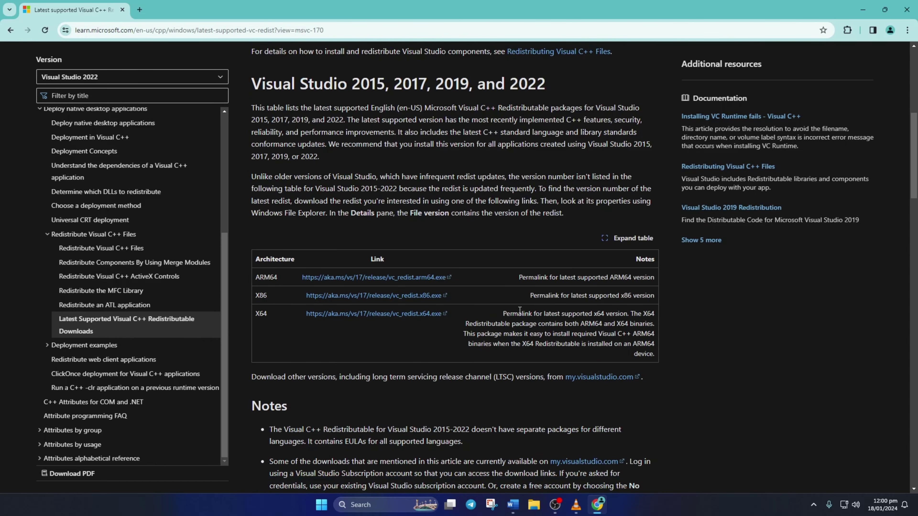
pyautogui.scroll(-1, 520, 310)
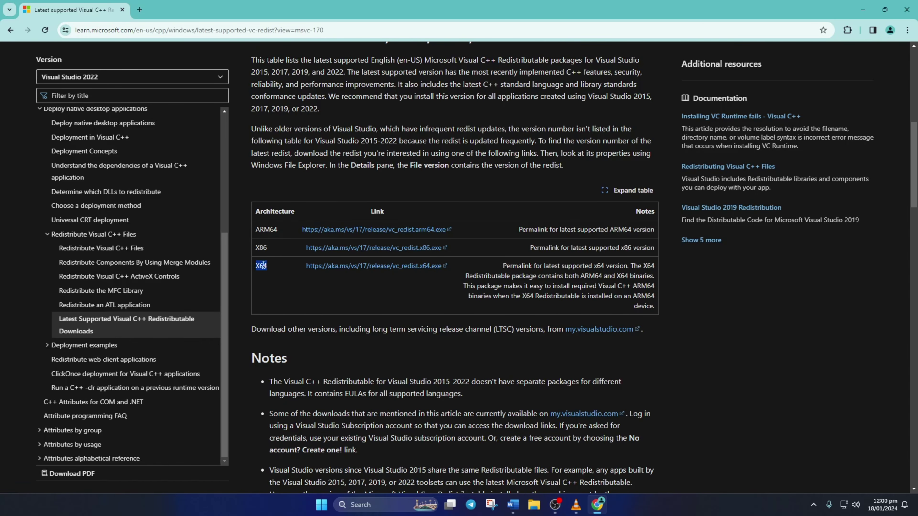
pyautogui.doubleClick(261, 248)
pyautogui.doubleClick(266, 228)
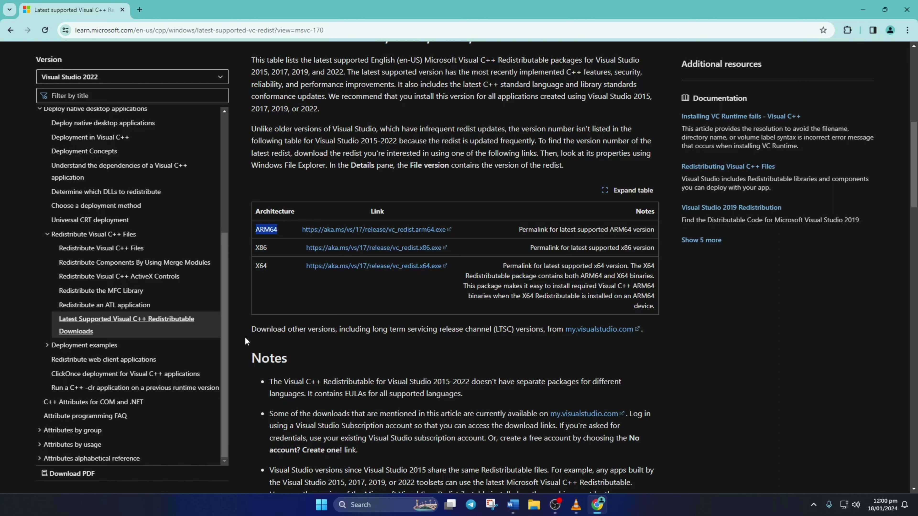
pyautogui.click(393, 282)
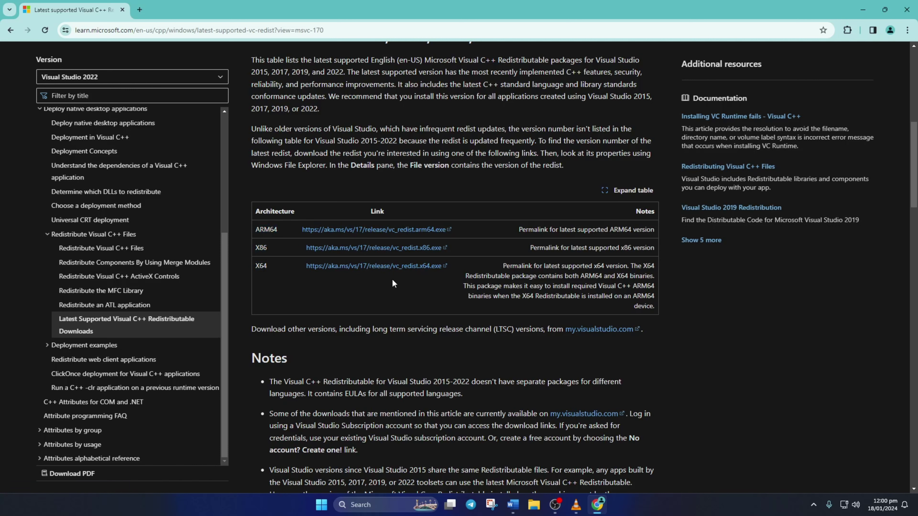
pyautogui.click(318, 266)
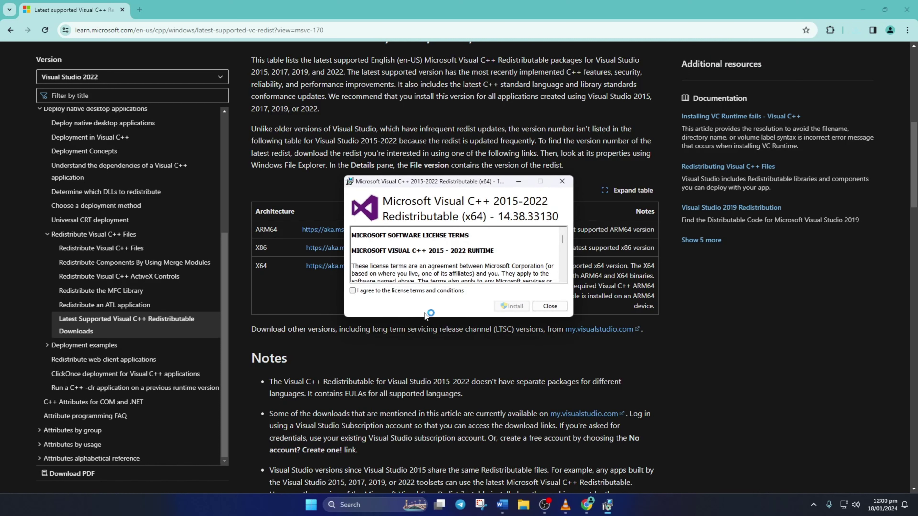
# Agree to the license terms and install the Microsoft Visual C++ 2015-2022 Redistributable (x64), allowing it to make changes to the device
pyautogui.click(405, 293)
pyautogui.click(511, 306)
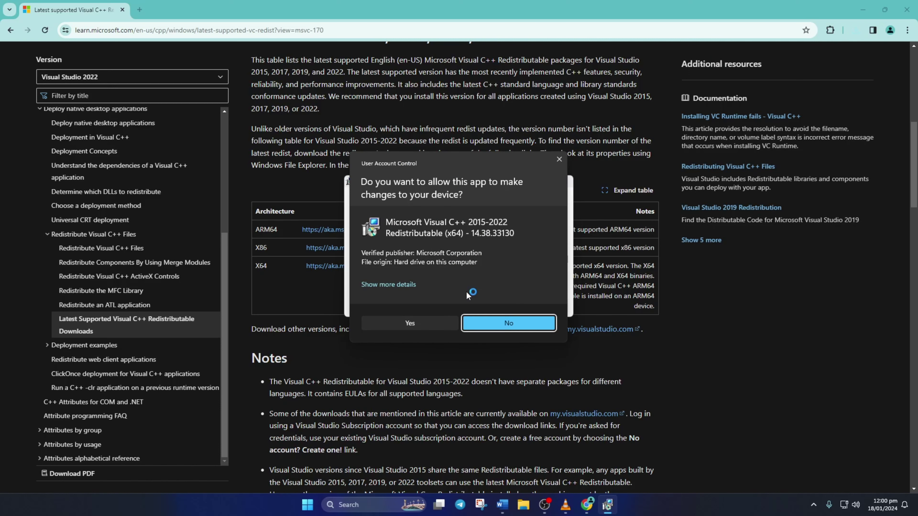
pyautogui.click(386, 327)
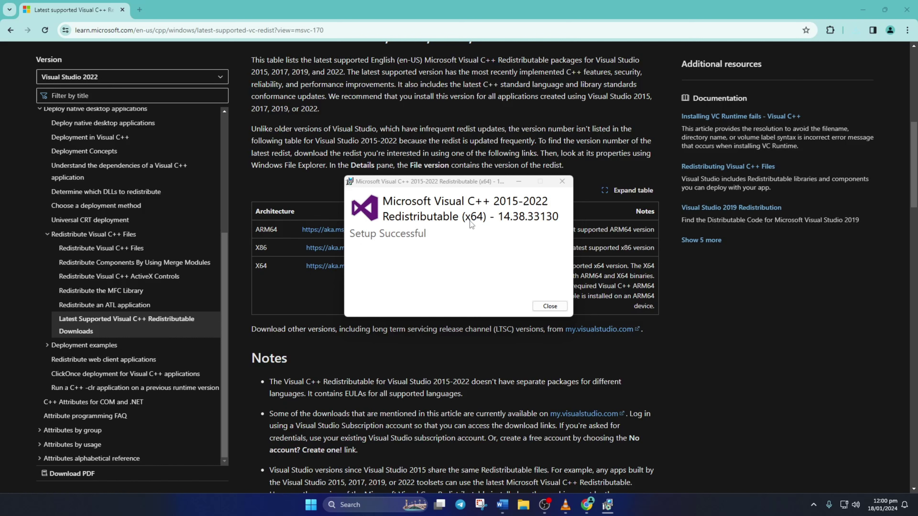
# Restart the computer
pyautogui.click(311, 504)
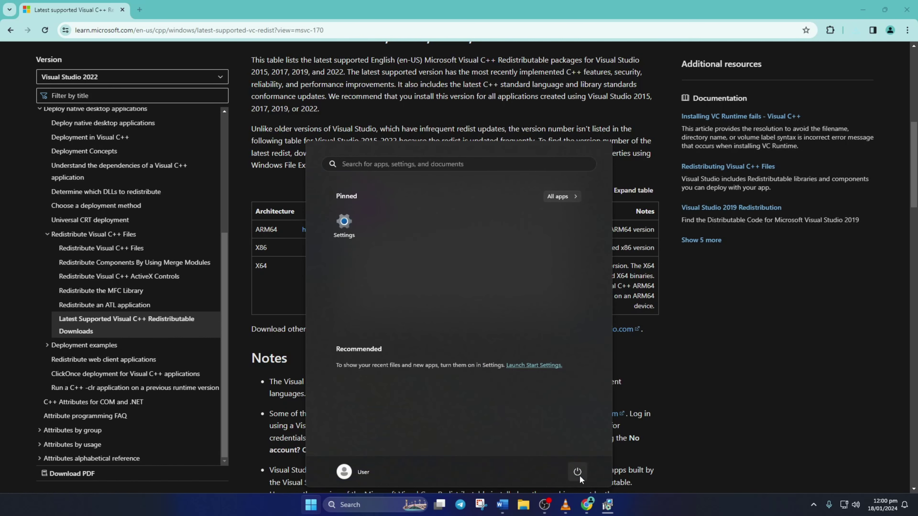
pyautogui.click(577, 472)
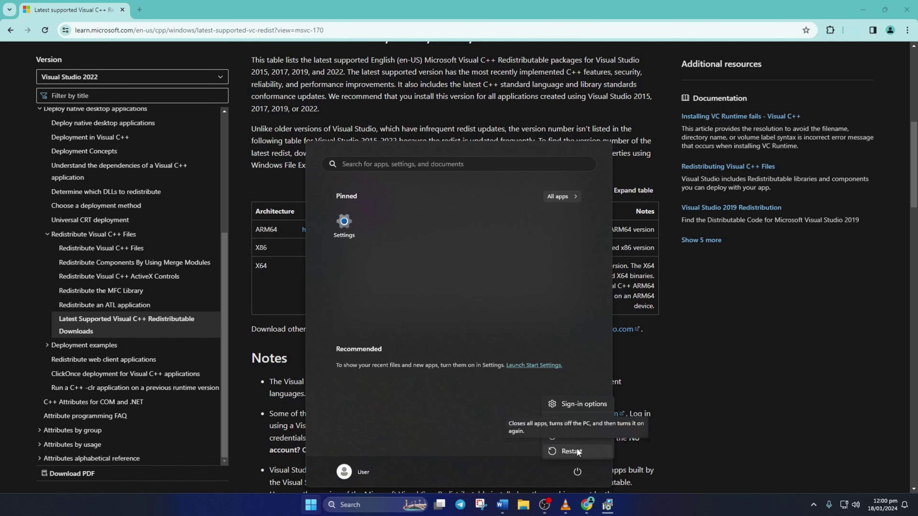
pyautogui.click(579, 452)
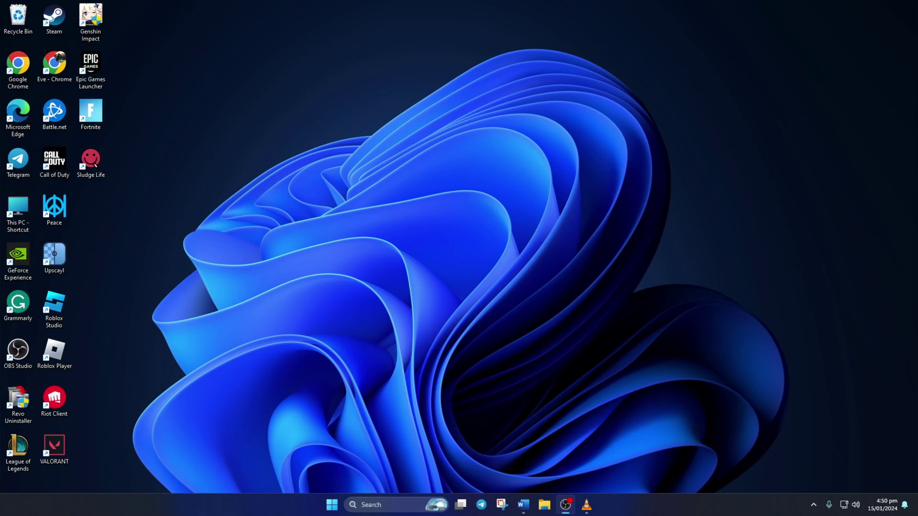
# Open the list of installed apps in Windows Settings
pyautogui.click(331, 505)
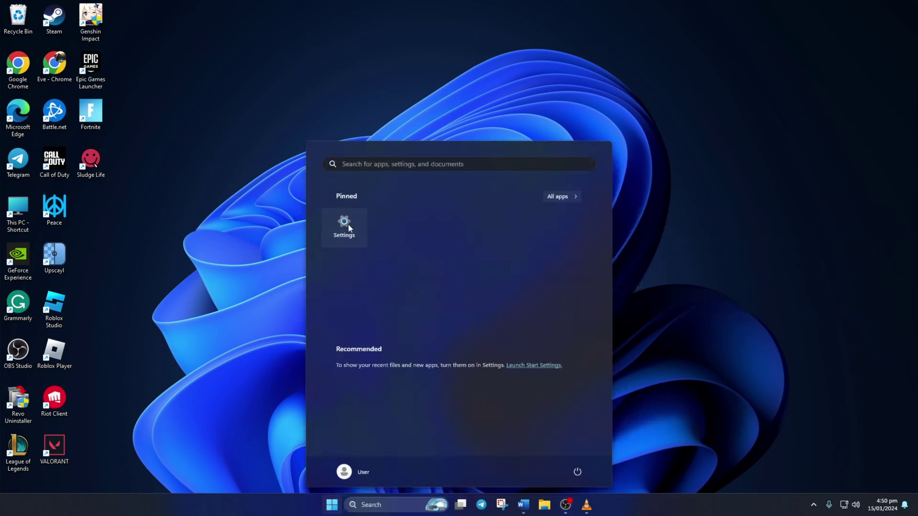
pyautogui.click(344, 228)
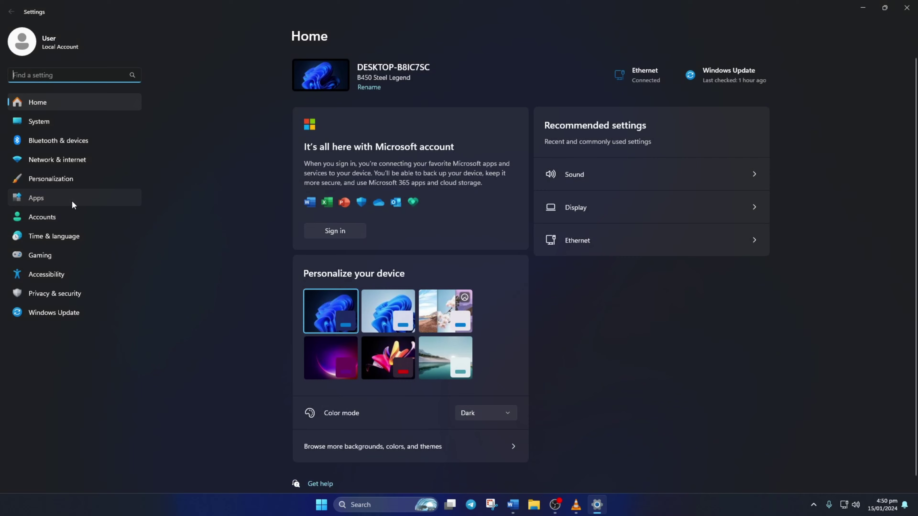
pyautogui.click(70, 200)
pyautogui.click(379, 87)
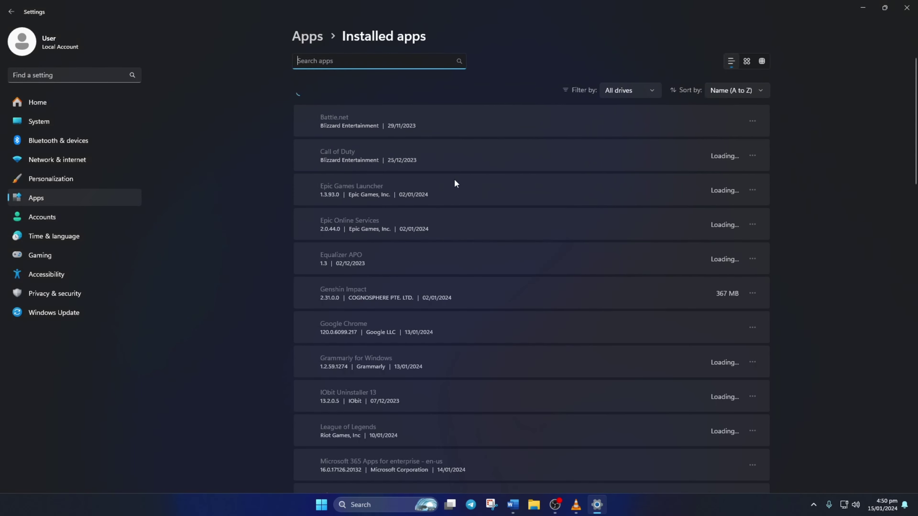
# Uninstall Genshin Impact from the installed apps, allowing the uninstaller to make changes, and close Settings
pyautogui.scroll(-3, 455, 184)
pyautogui.scroll(-2, 456, 184)
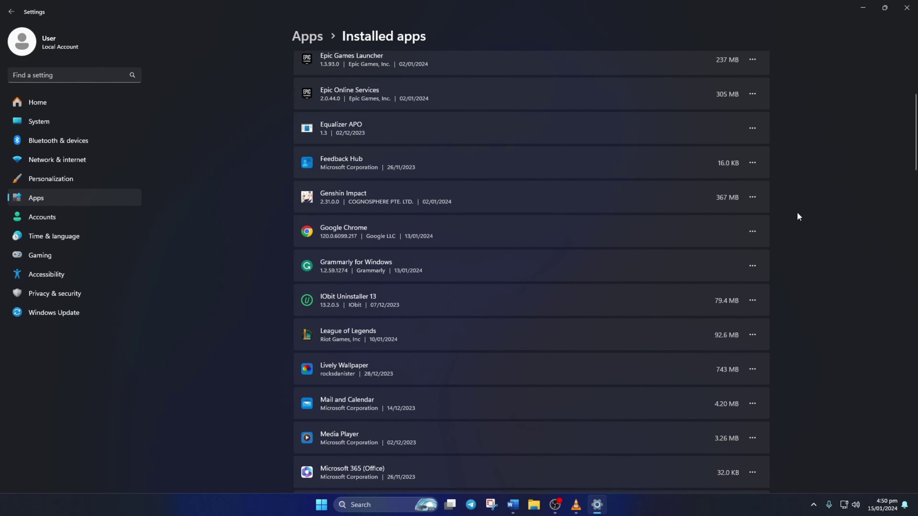
pyautogui.click(753, 197)
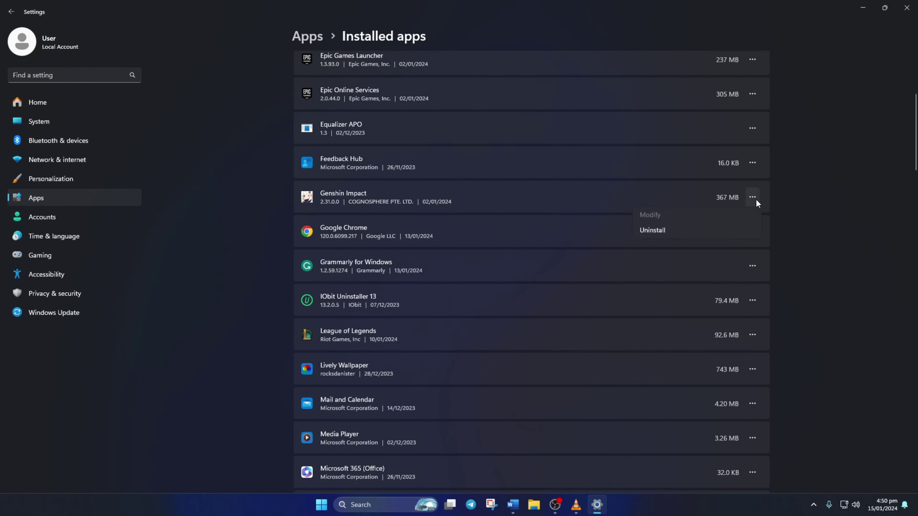
pyautogui.click(688, 233)
pyautogui.click(725, 247)
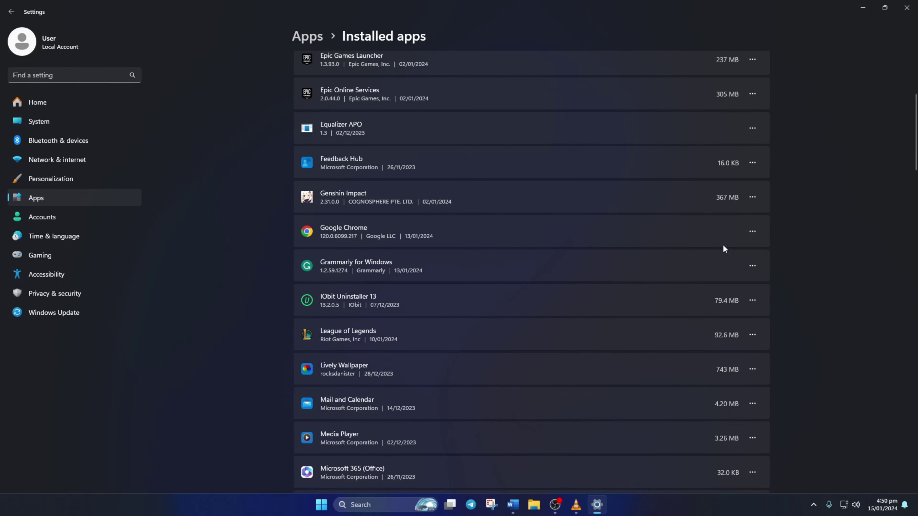
pyautogui.click(410, 333)
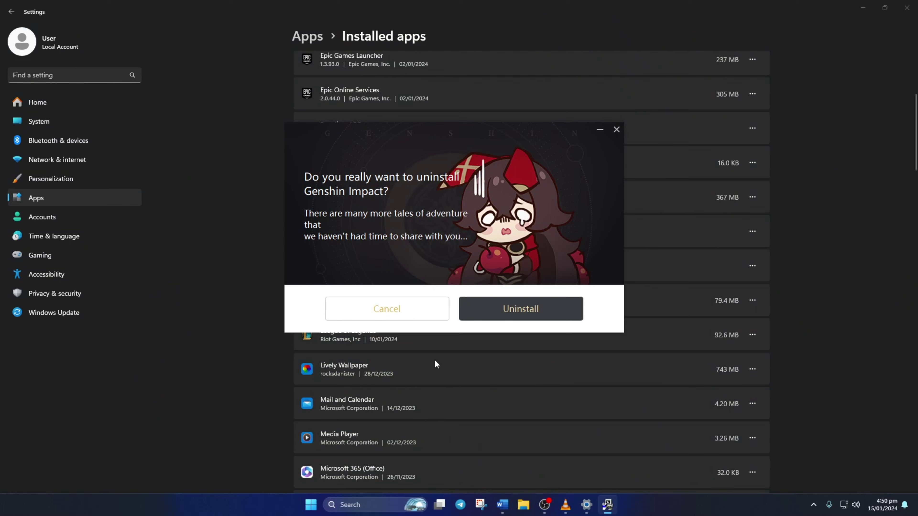
pyautogui.click(525, 310)
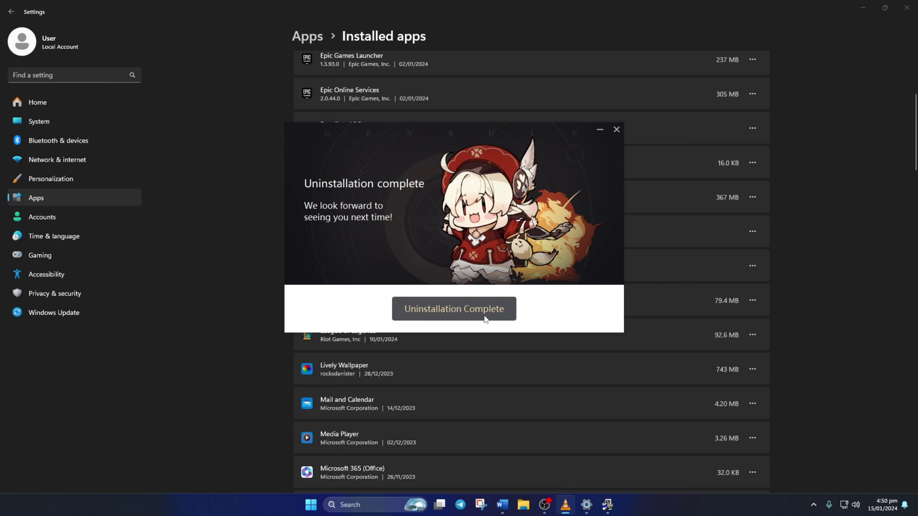
pyautogui.click(477, 314)
pyautogui.click(906, 7)
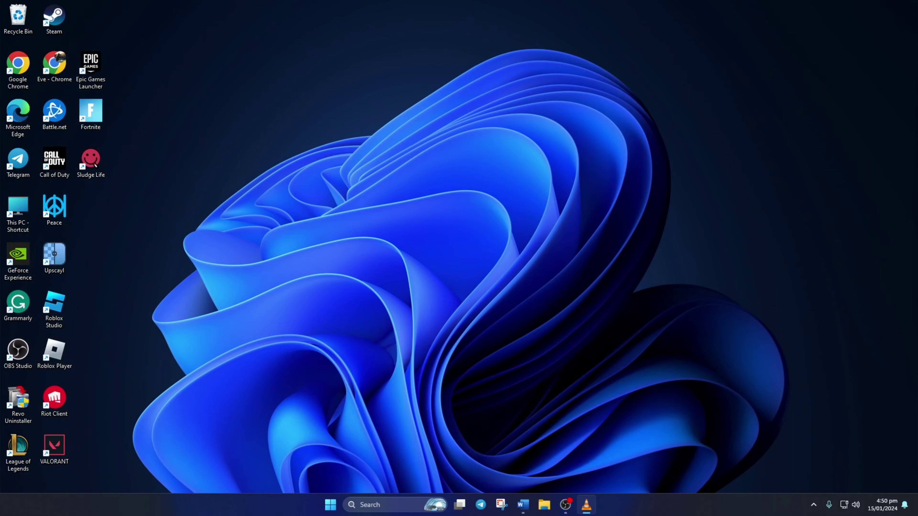
# Download the PC version of Genshin Impact from genshin.hoyoverse.com and launch its installer
pyautogui.click(587, 505)
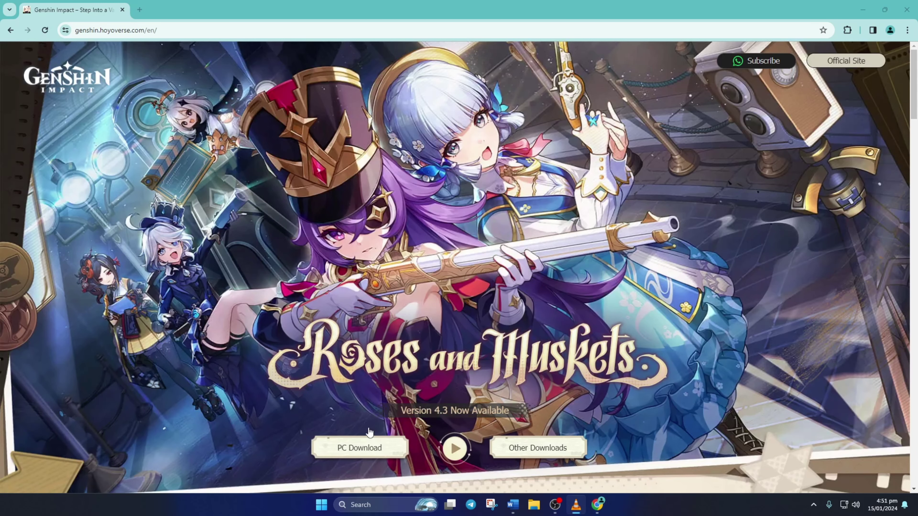
pyautogui.click(380, 451)
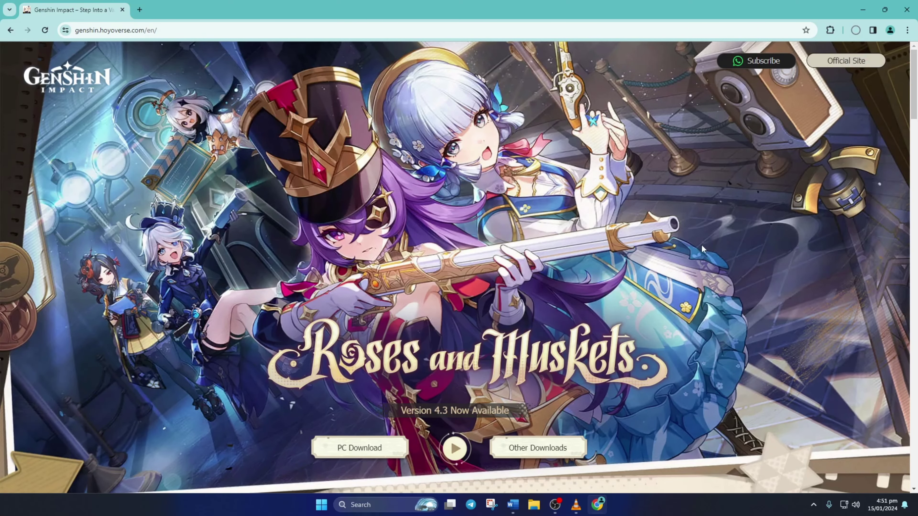
pyautogui.click(760, 68)
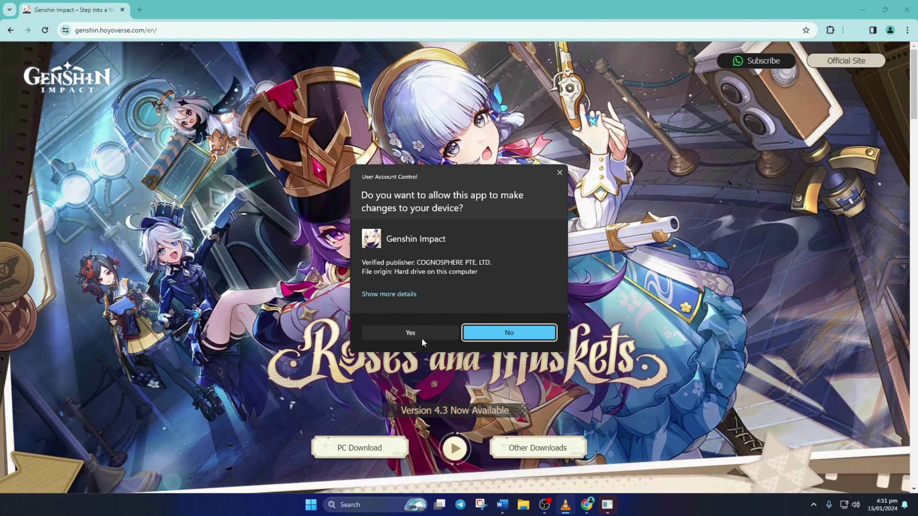
# Allow the installer to make changes, install Genshin Impact with its Terms of Service and Privacy Policy accepted, and run it
pyautogui.click(416, 331)
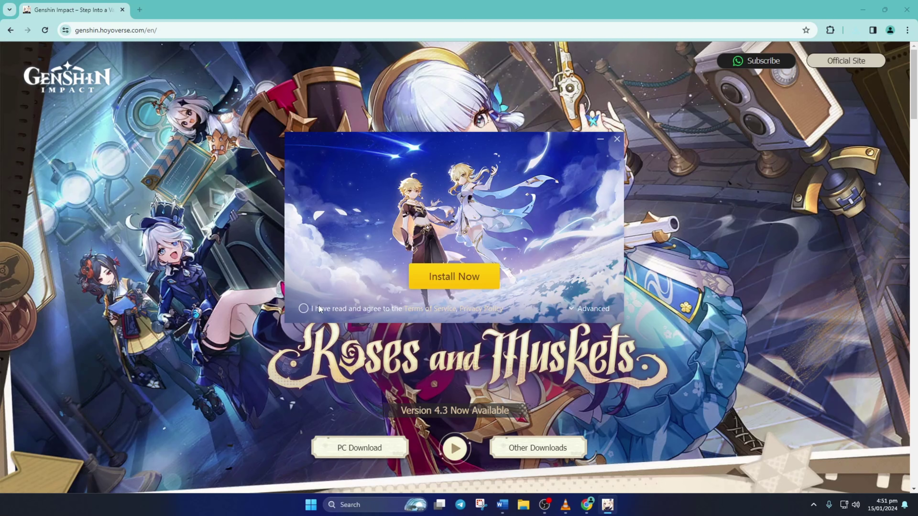
pyautogui.click(468, 277)
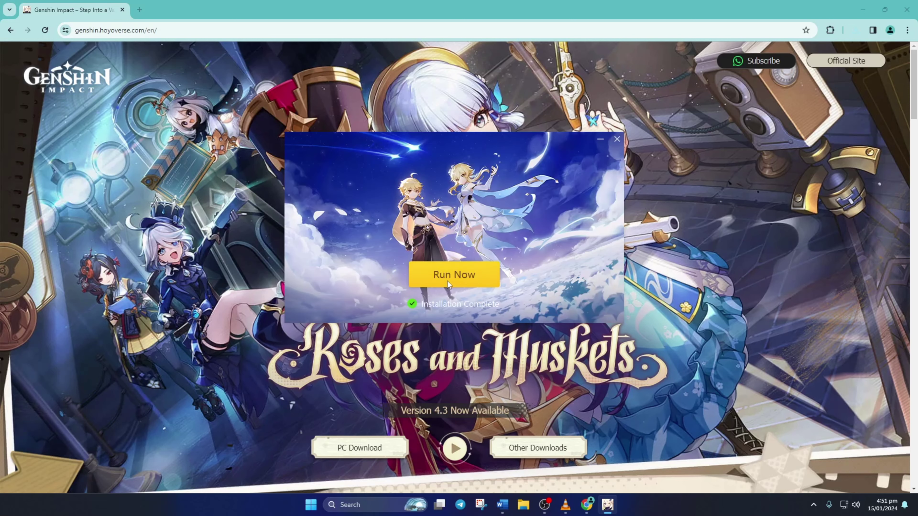
pyautogui.click(463, 279)
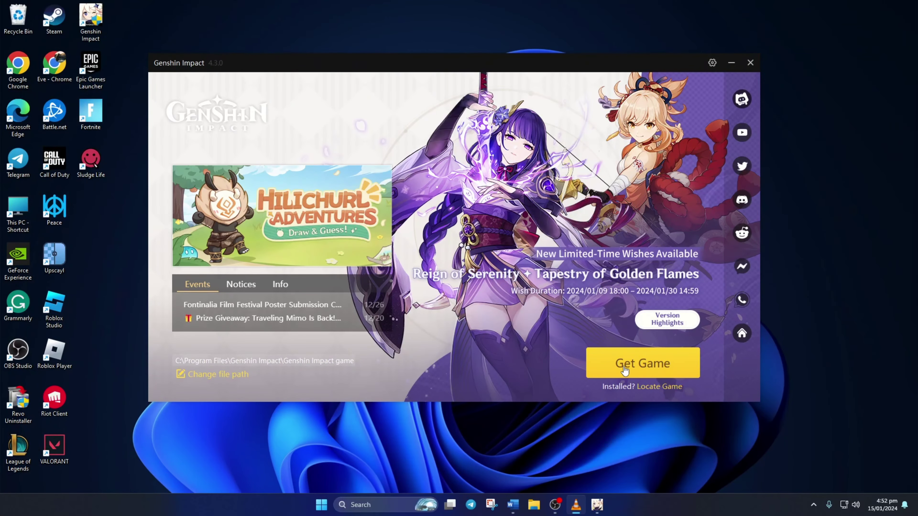
pyautogui.click(624, 369)
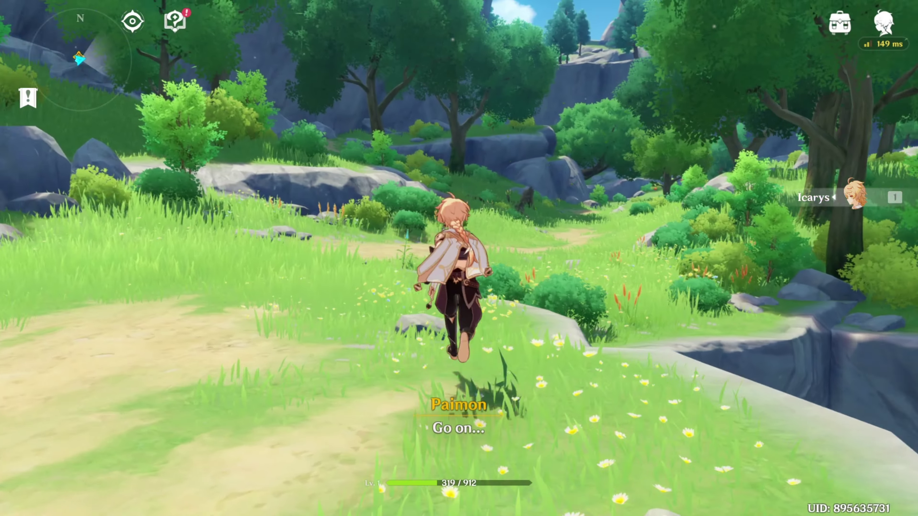
pyautogui.press('w')
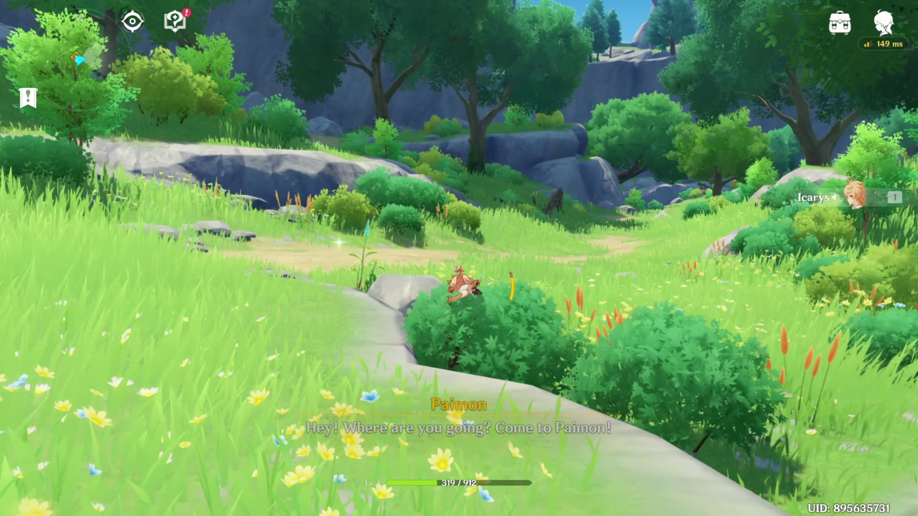
pyautogui.press('space')
pyautogui.press('w')
pyautogui.press('space')
pyautogui.click(459, 258)
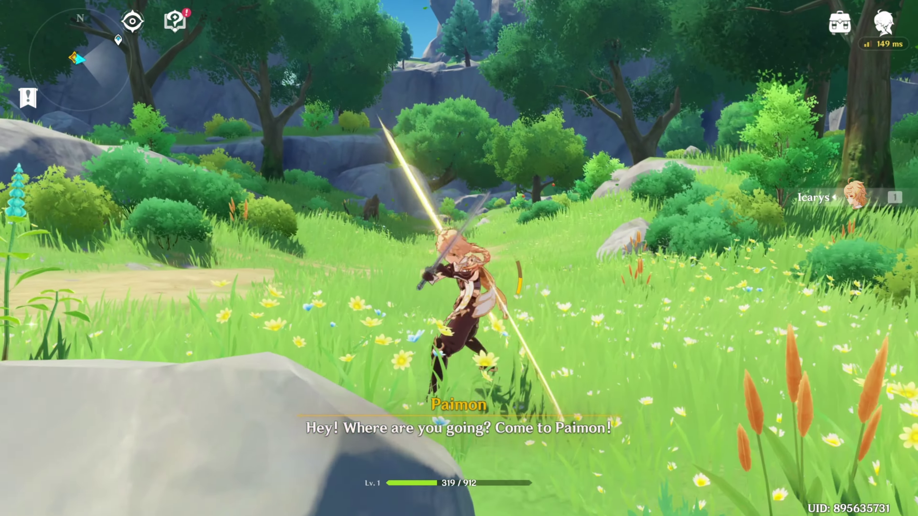
pyautogui.press('space')
pyautogui.press('w')
pyautogui.click(459, 258)
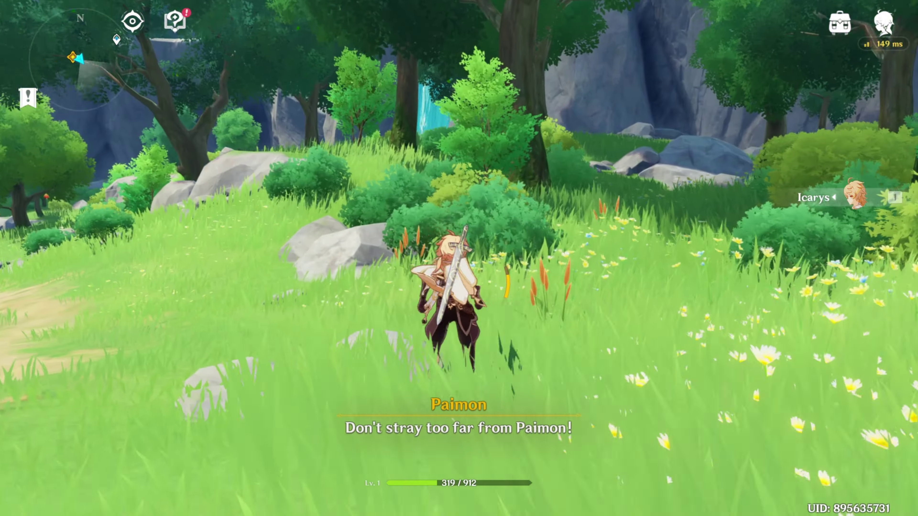
pyautogui.press('space')
pyautogui.click(459, 258)
pyautogui.click(459, 258)
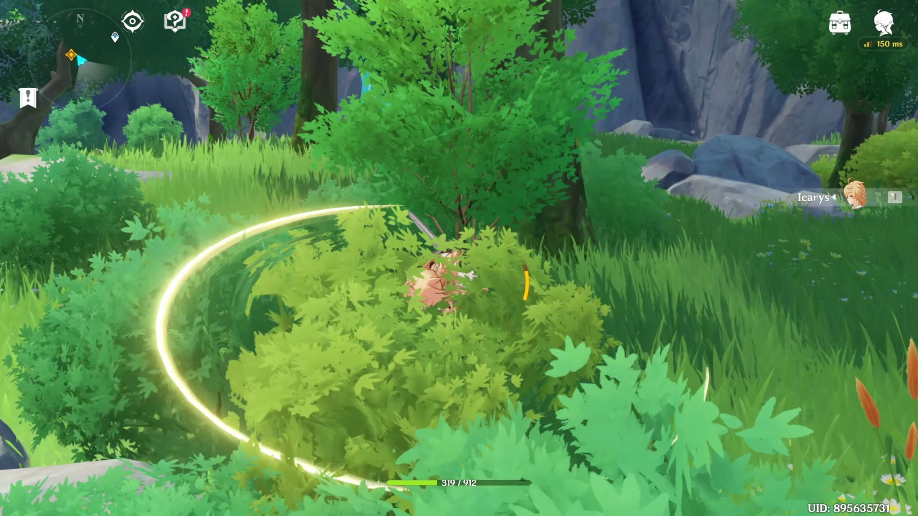
pyautogui.click(459, 258)
pyautogui.click(459, 258)
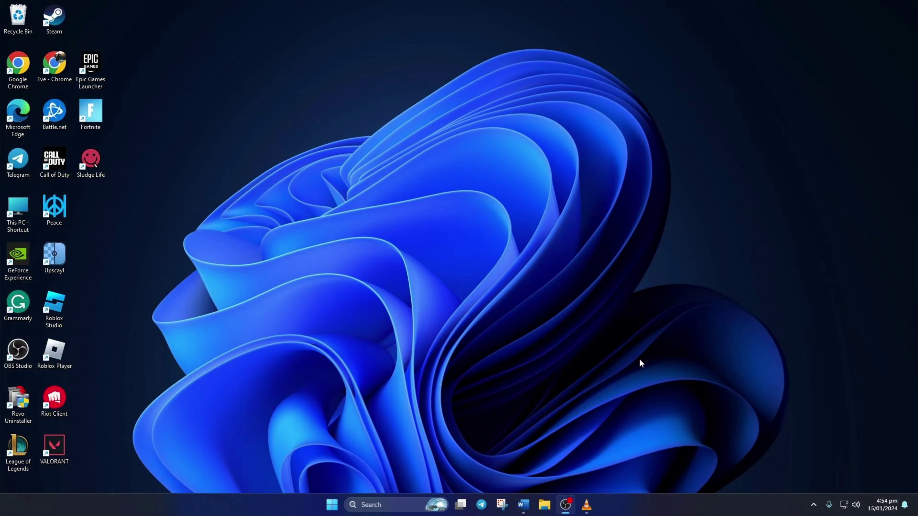